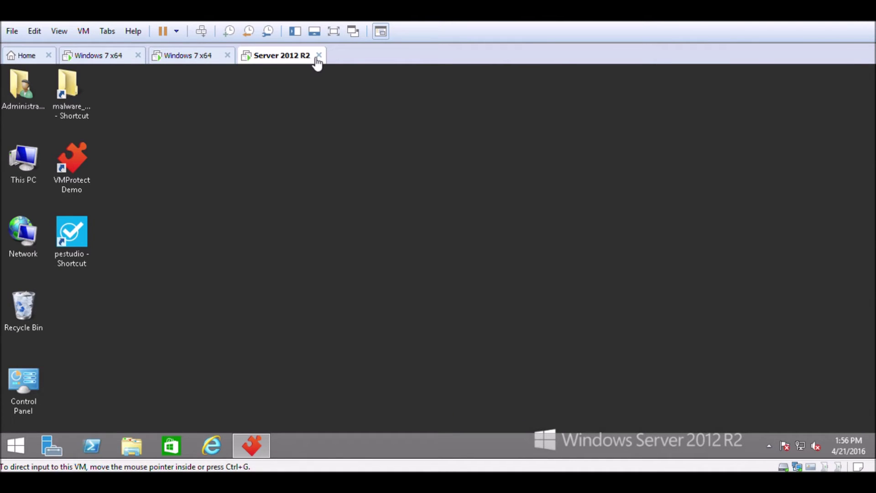
View the ST-TP-W7 and ST-ATP-W7 virtual machines in turn, and return to the Server 2012 R2 machine.
left_click(189, 56)
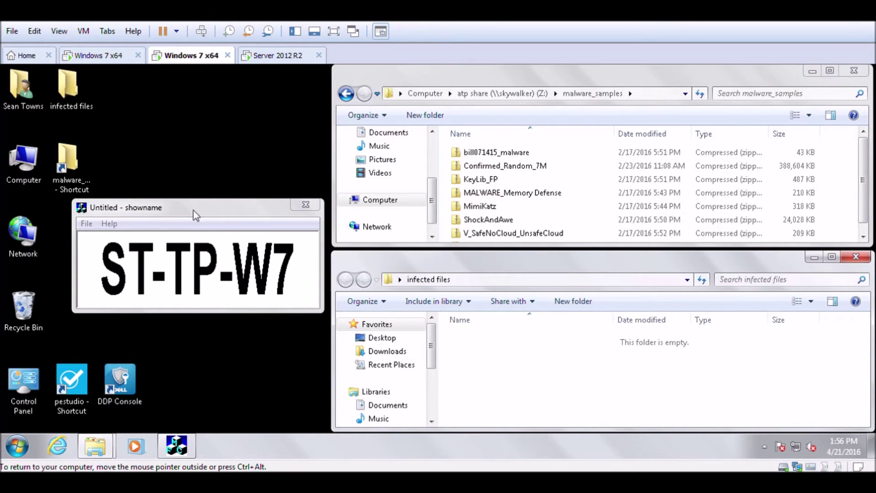
left_click(117, 59)
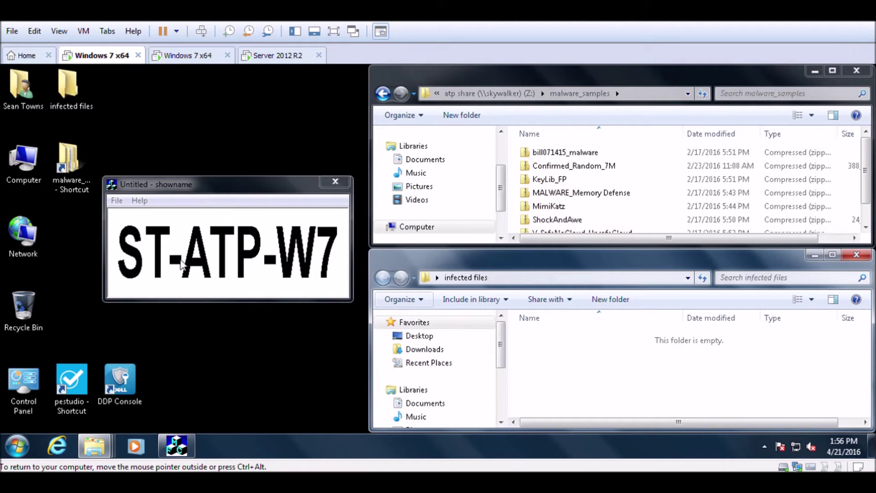
left_click(285, 55)
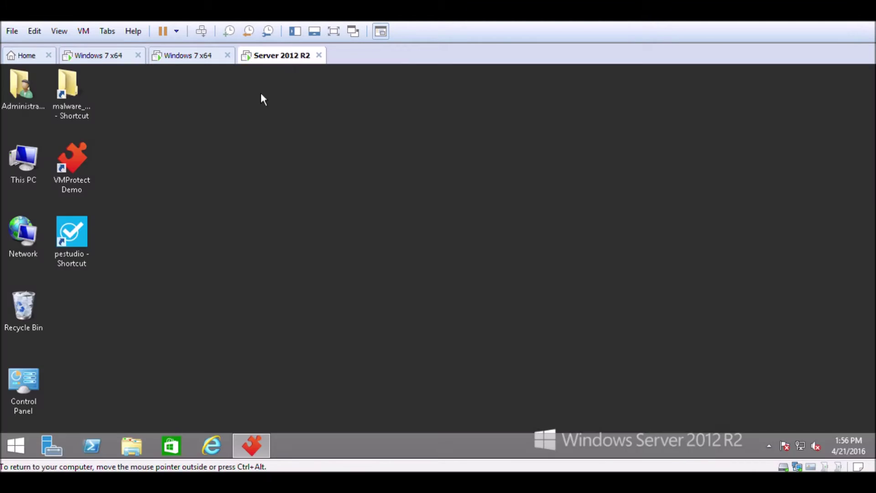
Extract the bill071415_malware archive from the malware_samples folder into its default destination and open the extracted bill071415 folder.
double_click(78, 109)
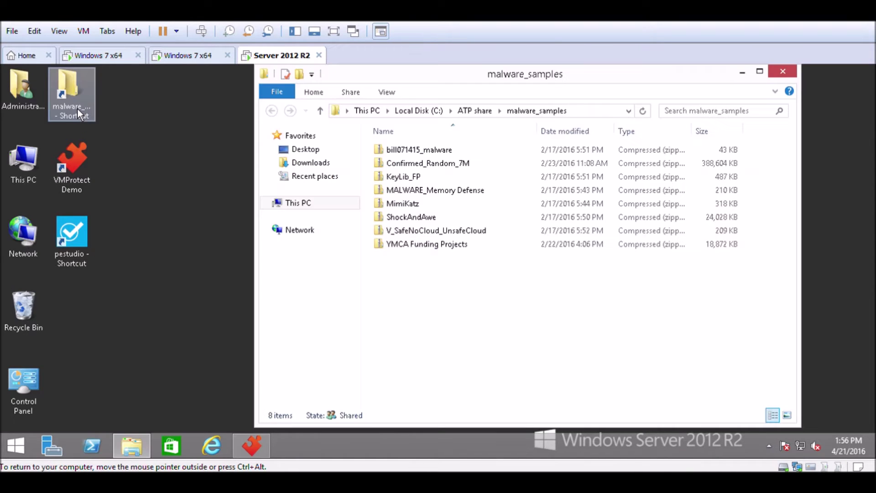
right_click(409, 156)
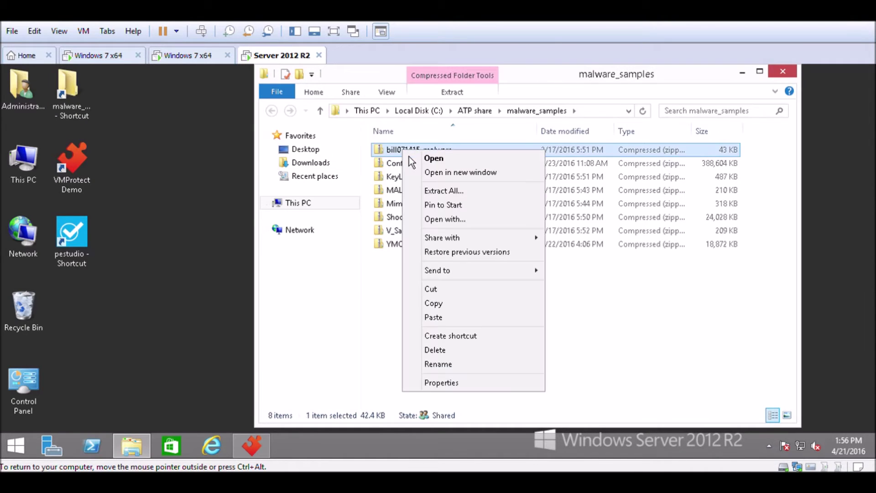
left_click(449, 191)
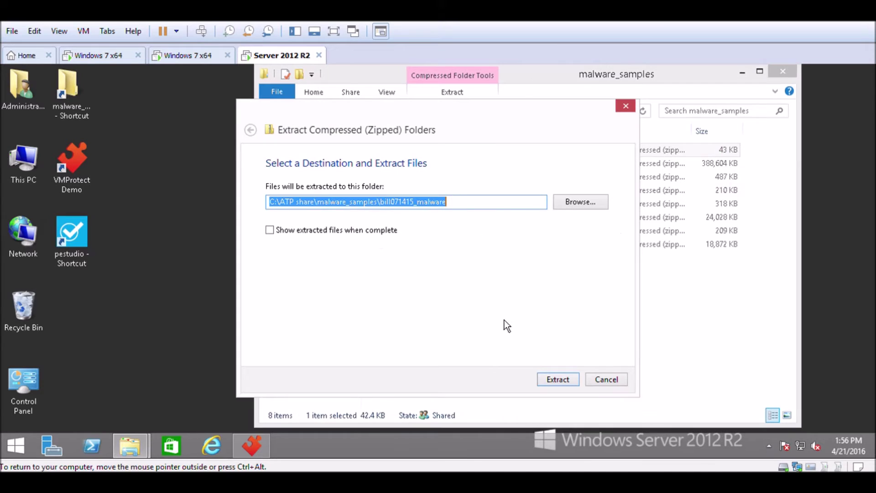
left_click(572, 385)
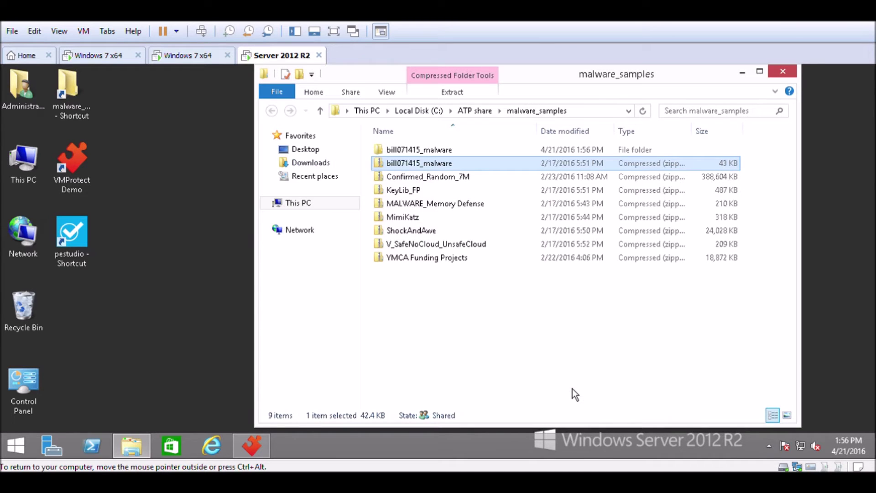
double_click(442, 156)
double_click(441, 156)
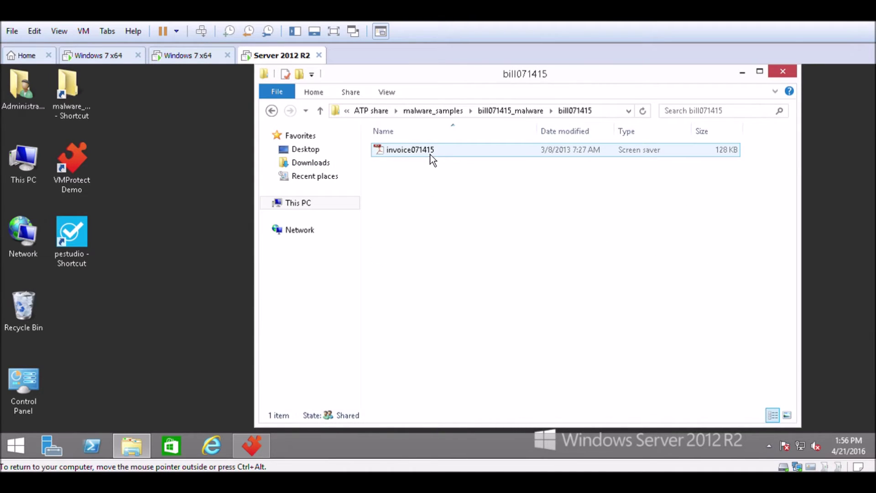
Analyse the invoice071415 screen saver file in pestudio, examine its Virustotal results, and close the analysis.
left_click(78, 249)
double_click(78, 248)
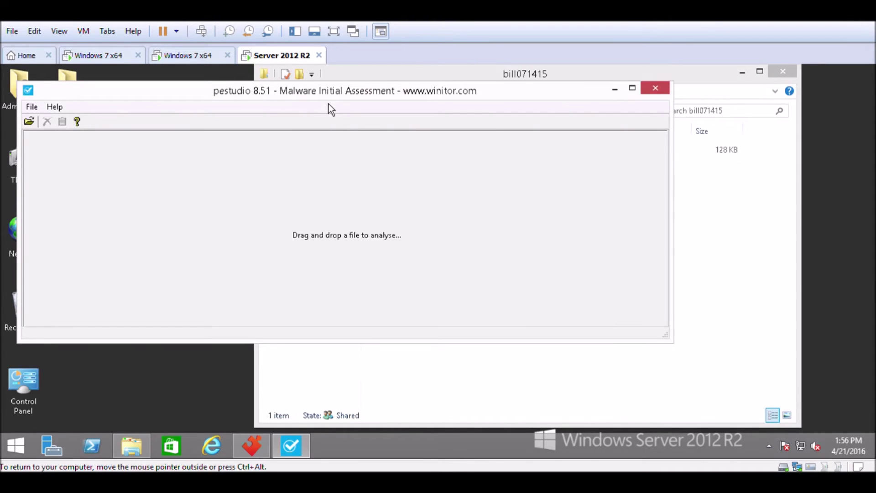
left_click_drag(329, 103, 499, 221)
left_click_drag(418, 154, 423, 297)
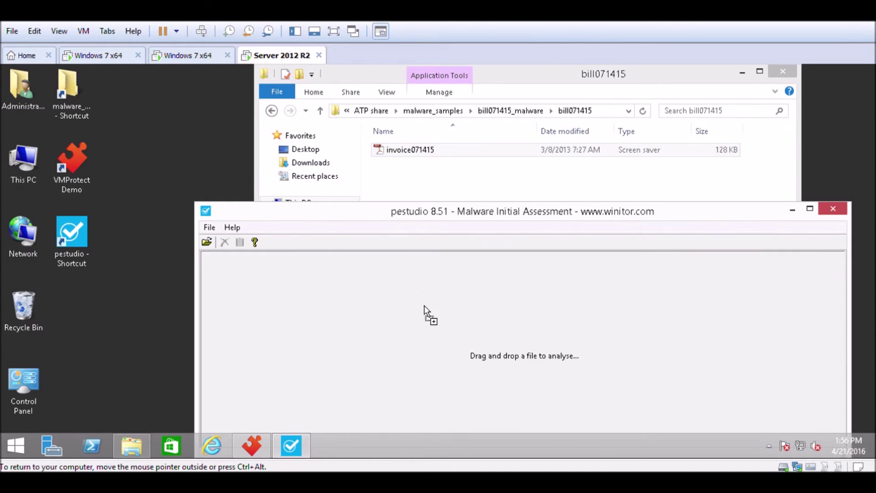
left_click_drag(451, 336, 450, 336)
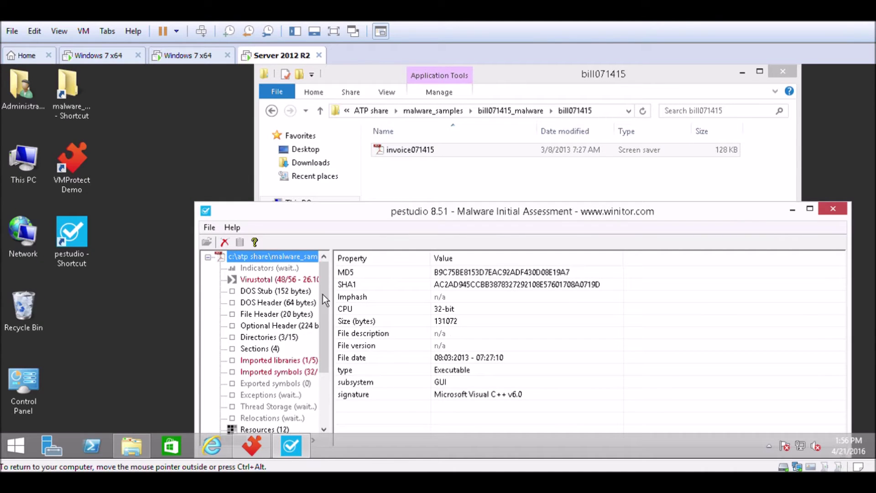
left_click(302, 282)
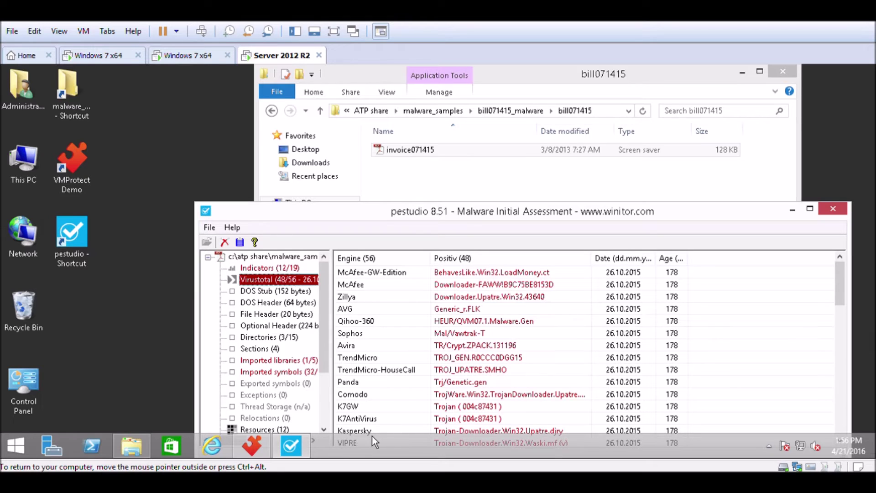
left_click(833, 209)
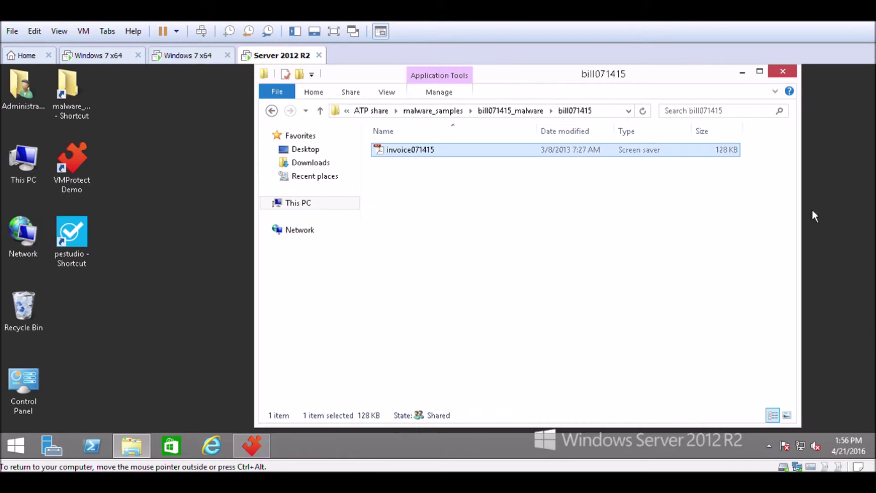
On the ST-TP-W7 virtual machine, copy invoice071415 from the shared bill071415 folder into the infected files folder.
left_click(213, 57)
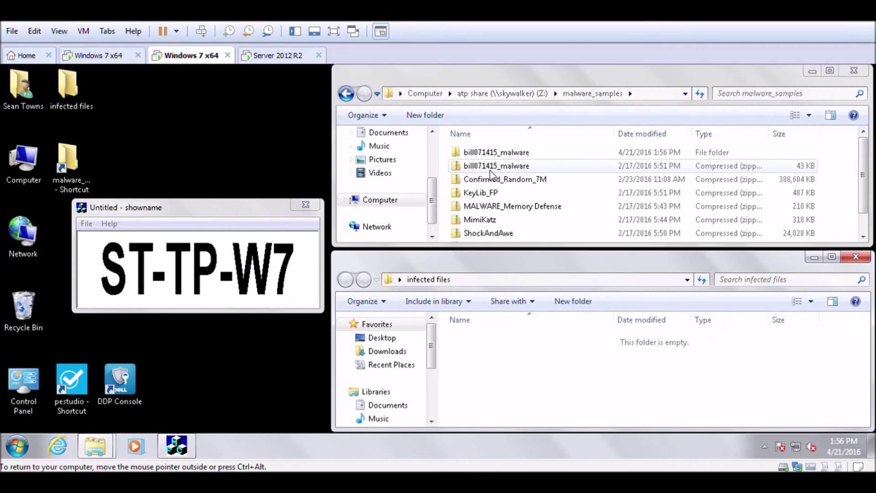
double_click(492, 154)
double_click(488, 154)
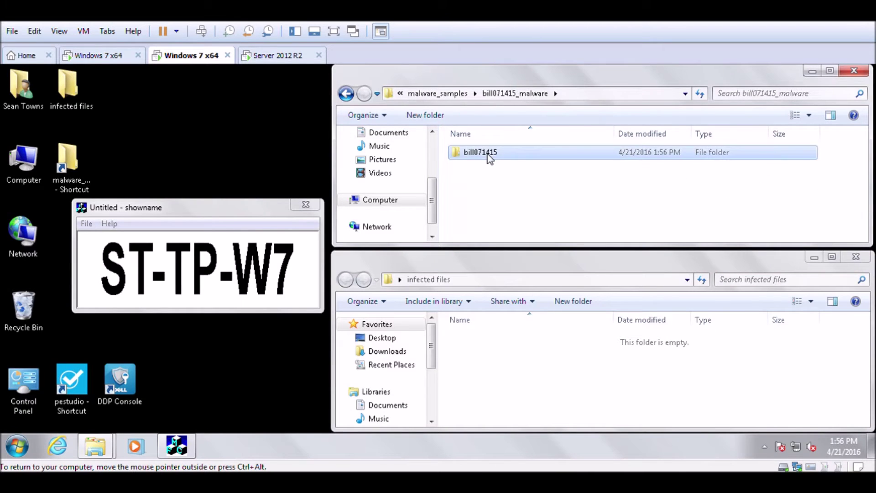
right_click(488, 154)
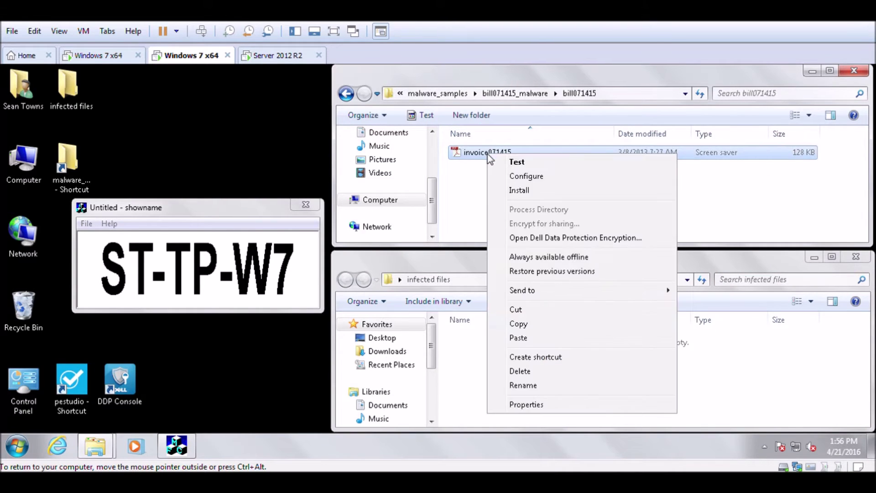
left_click(525, 324)
left_click(495, 356)
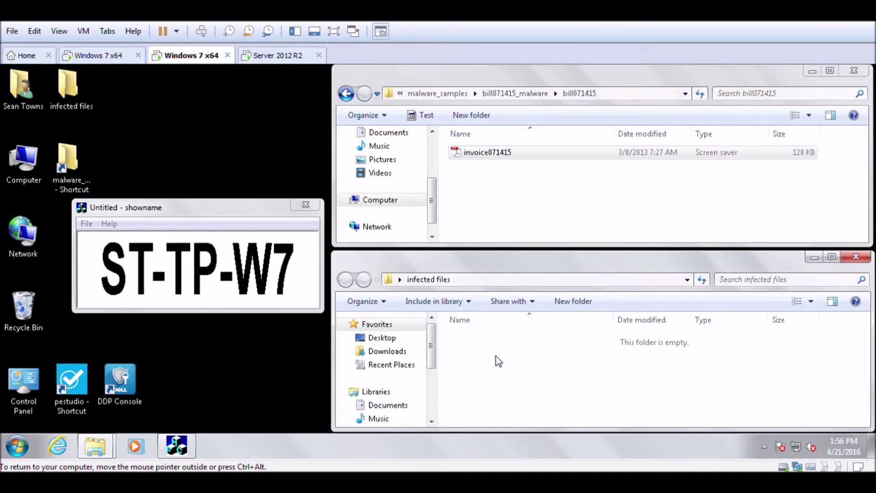
right_click(496, 357)
left_click(530, 260)
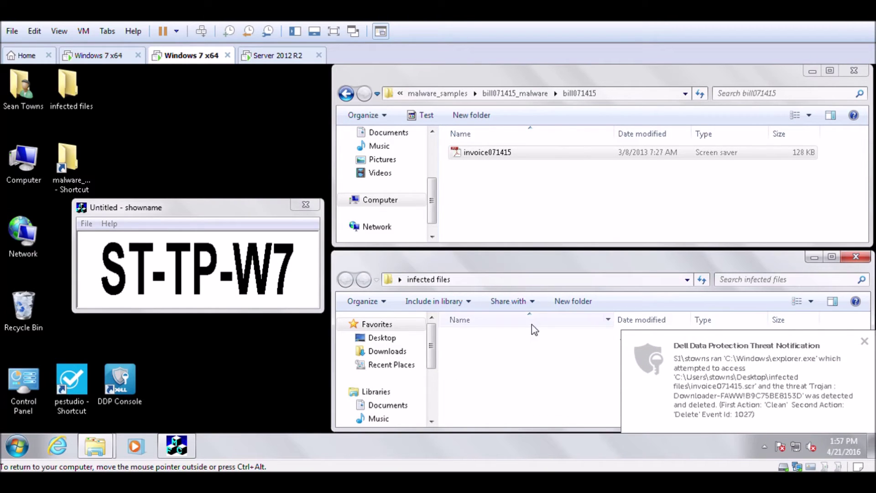
On the ST-ATP-W7 virtual machine, copy invoice071415 from the shared bill071415 folder into the infected files folder.
left_click(100, 56)
double_click(569, 155)
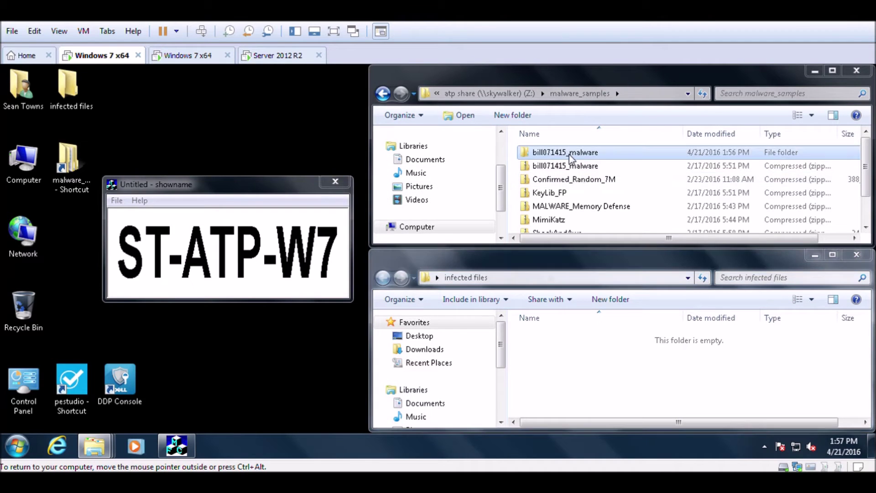
double_click(566, 154)
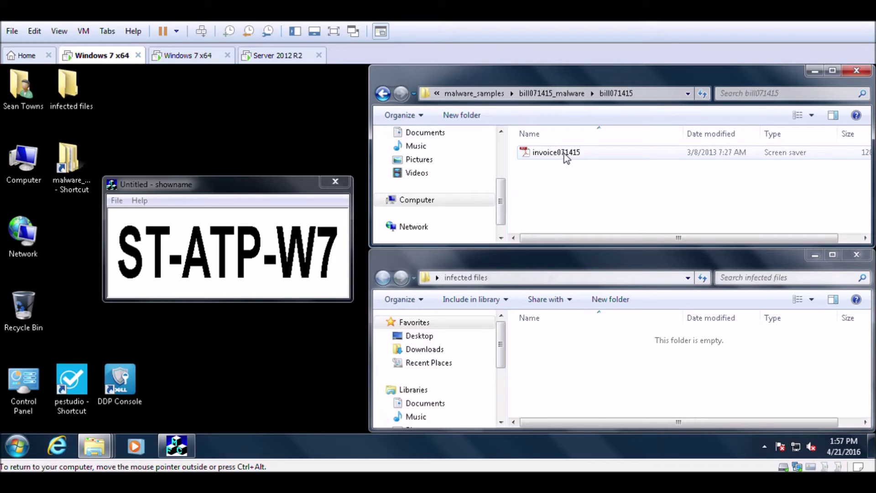
right_click(564, 153)
left_click(596, 323)
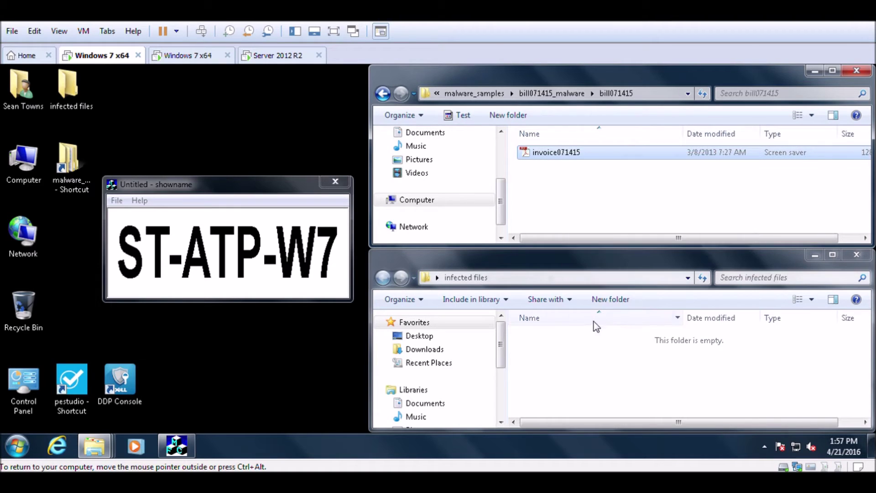
right_click(550, 343)
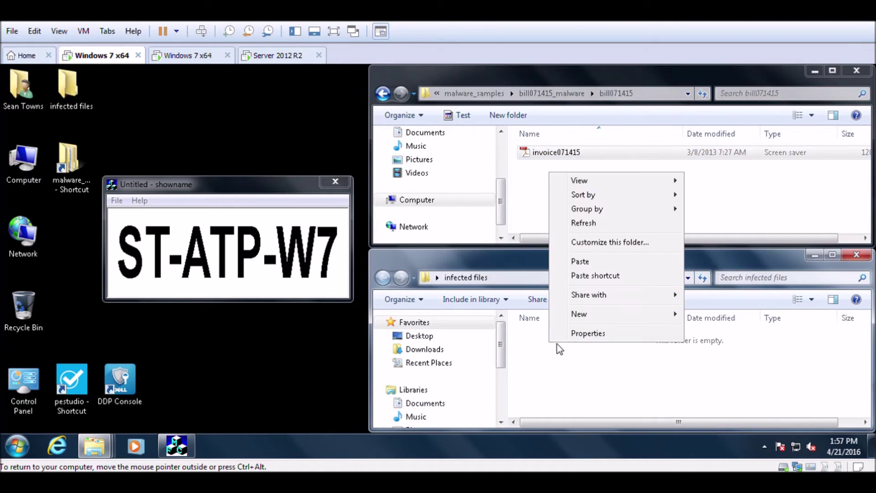
left_click(580, 261)
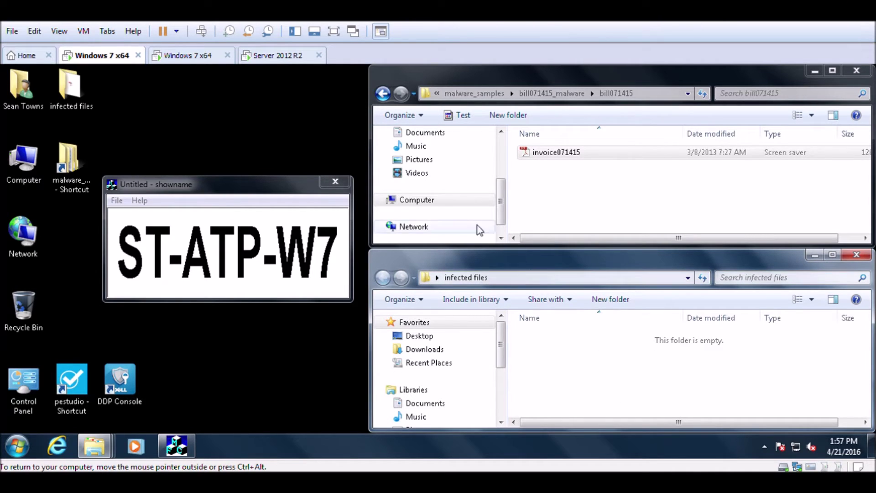
On the Server 2012 R2 machine, open invoice071415 from ATP share\malware_samples\bill071415_malware\bill071415 in VMProtect Demo.
left_click(282, 56)
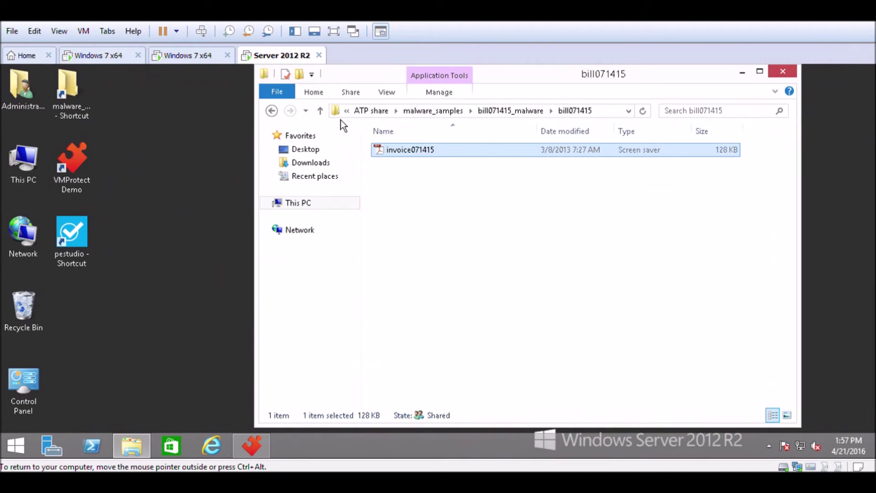
double_click(95, 182)
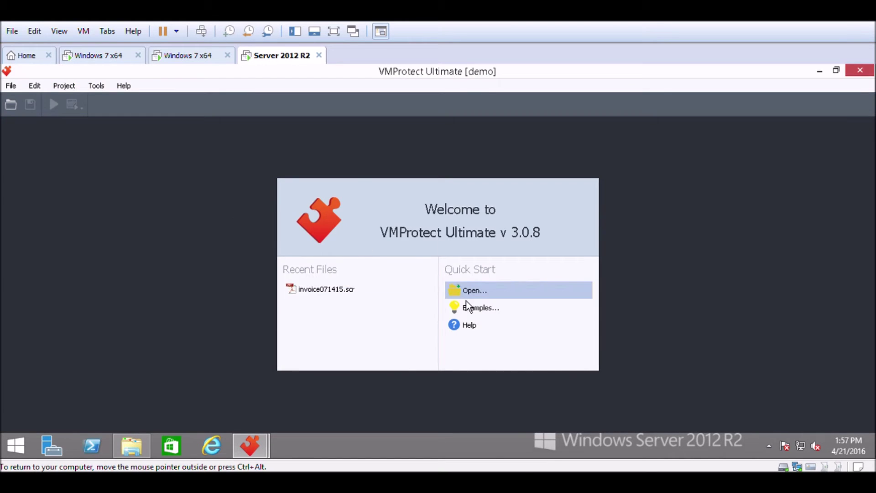
left_click(477, 297)
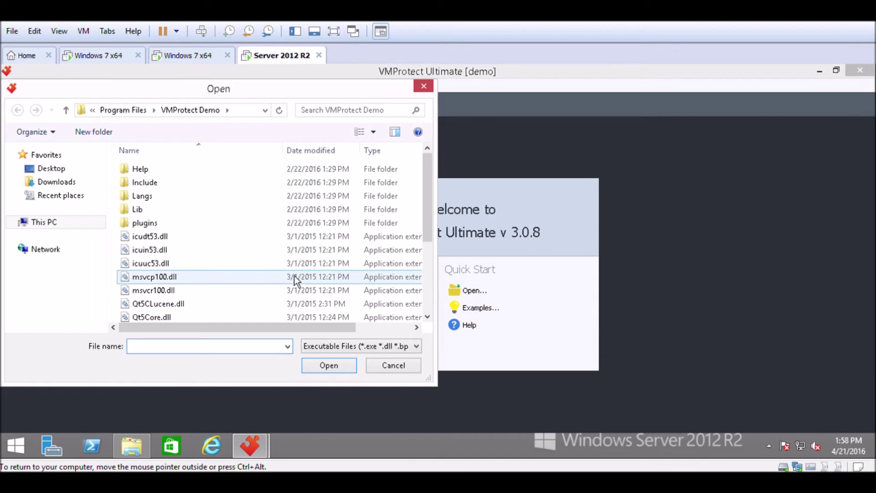
left_click(117, 116)
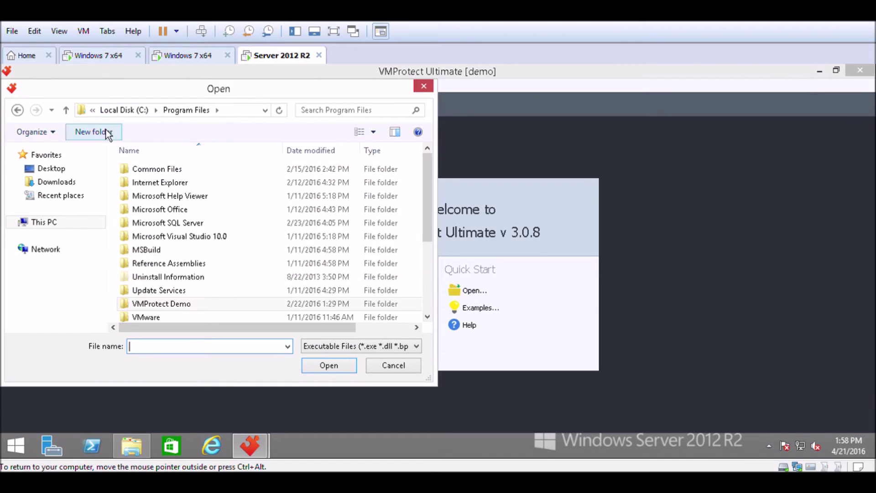
left_click(124, 117)
double_click(167, 173)
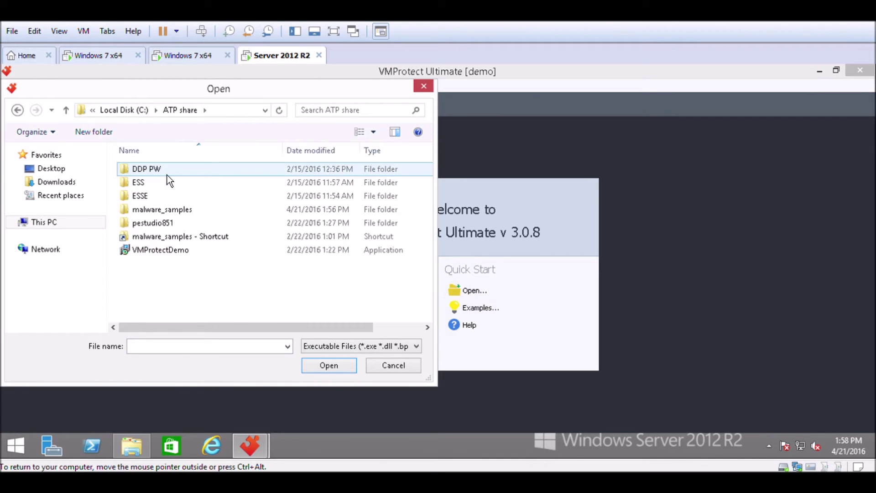
double_click(171, 215)
double_click(168, 175)
double_click(168, 177)
left_click(169, 177)
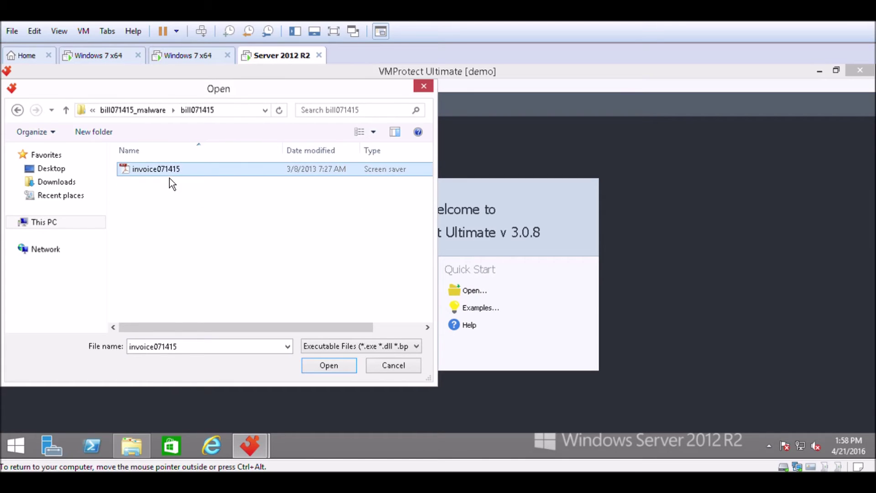
left_click(322, 365)
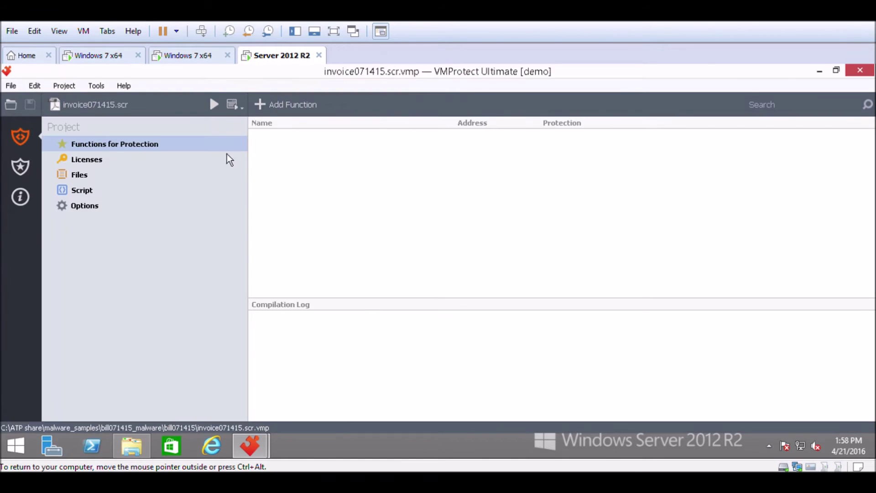
Compile the protected version of invoice071415.scr in VMProtect, decline executing the output file, and minimise the program.
left_click(217, 109)
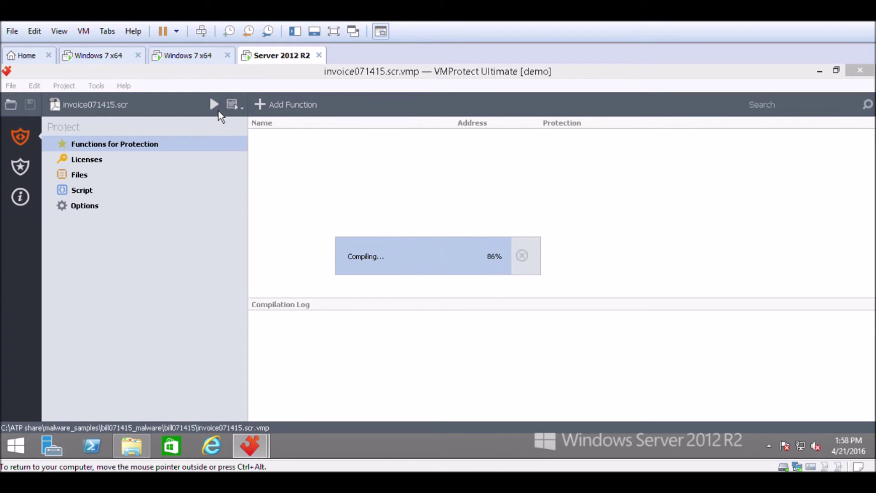
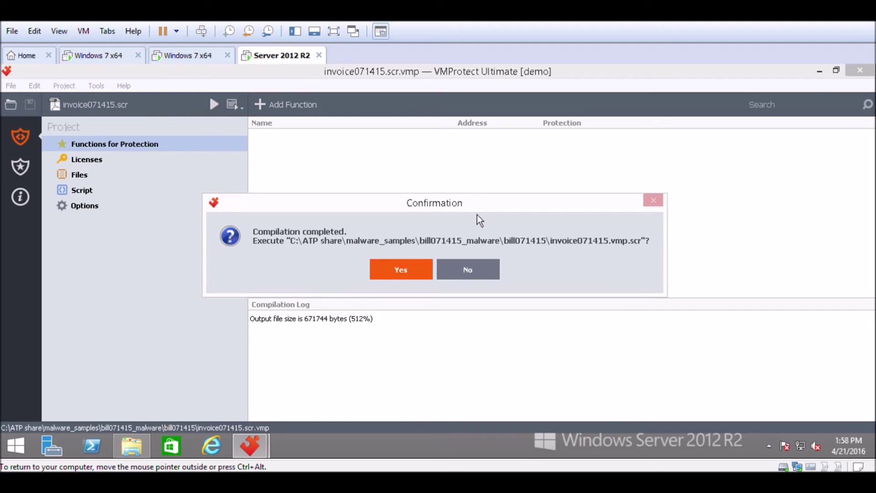
left_click(473, 281)
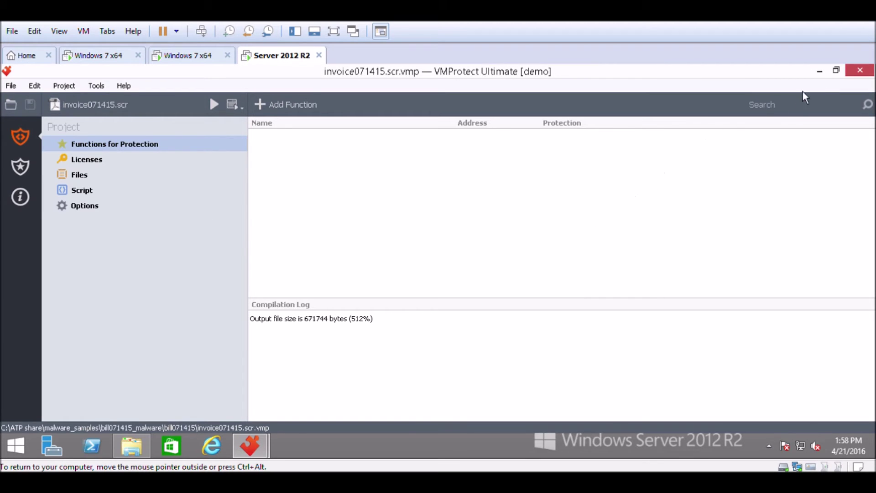
left_click(820, 71)
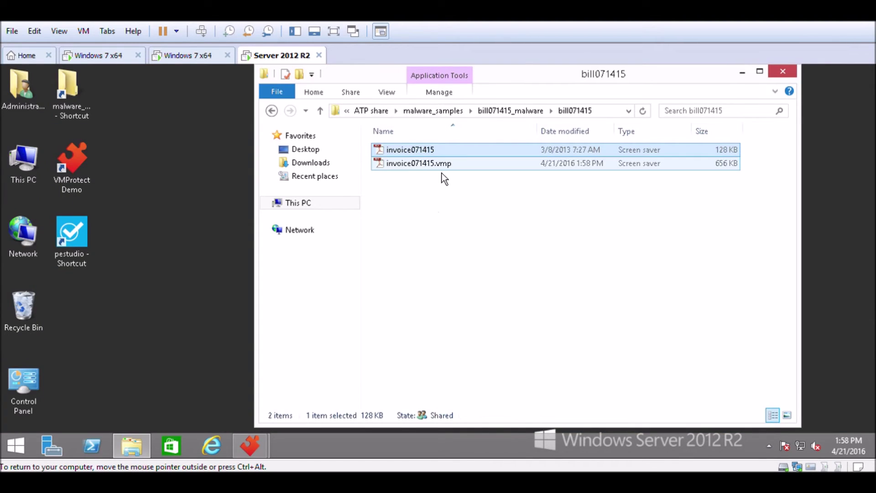
Rename the packed invoice071415.vmp file in the bill071415 folder without its .vmp part, accepting the name invoice071415 (2).
right_click(467, 174)
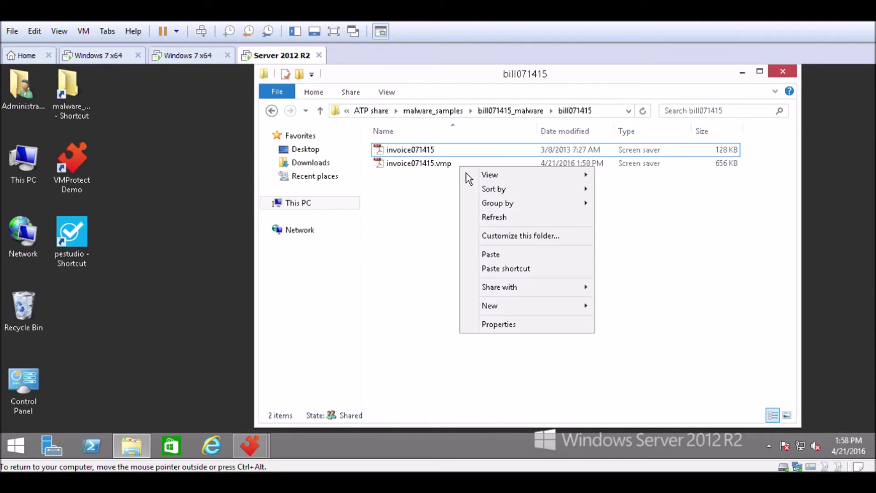
left_click(460, 169)
right_click(461, 169)
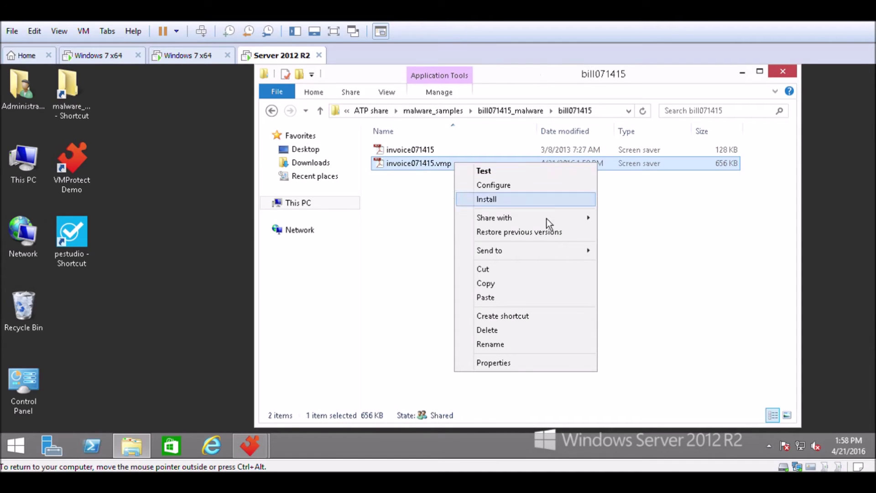
left_click(497, 346)
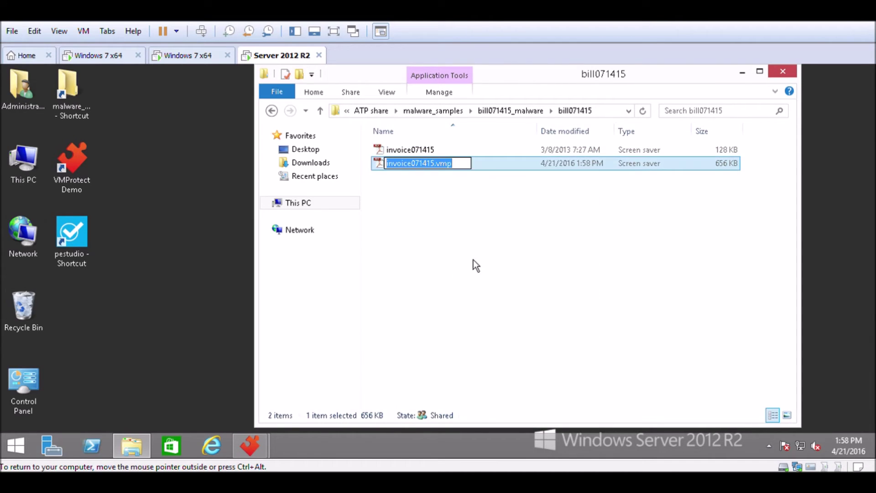
left_click(462, 168)
key("BackSpace")
key("BackSpace")
key("BackSpace")
key("BackSpace")
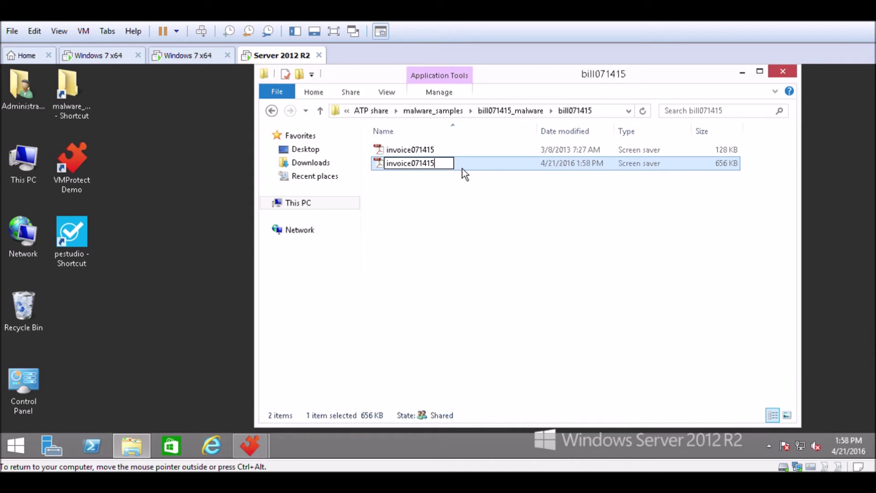
key("Return")
left_click(561, 297)
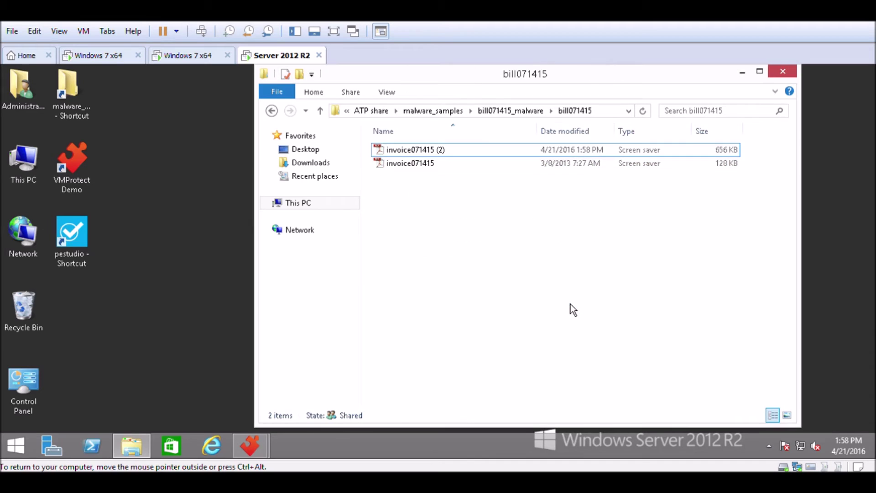
left_click(704, 154)
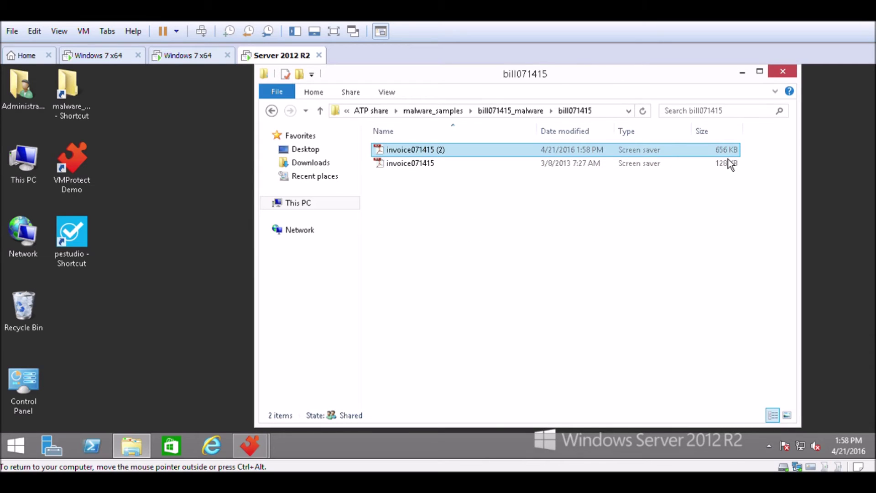
On the ST-TP-W7 virtual machine, copy invoice071415 (2) from the shared bill071415 folder into the infected files folder.
left_click(203, 60)
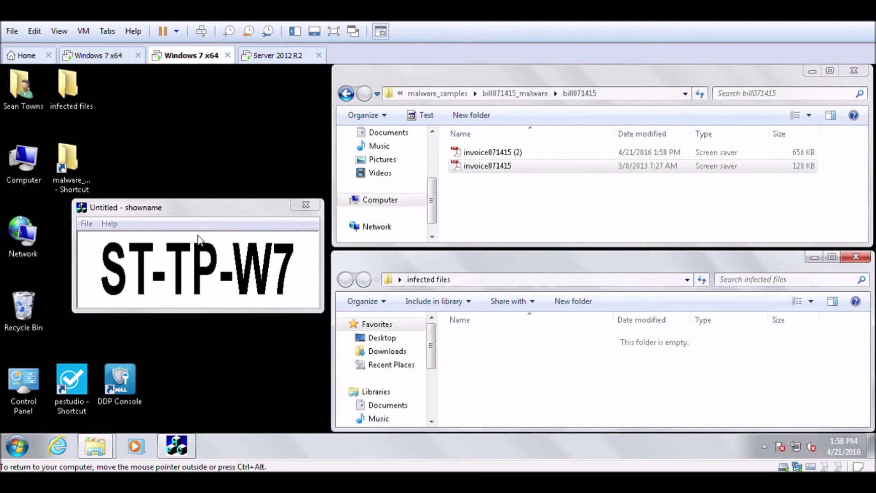
right_click(514, 153)
left_click(546, 322)
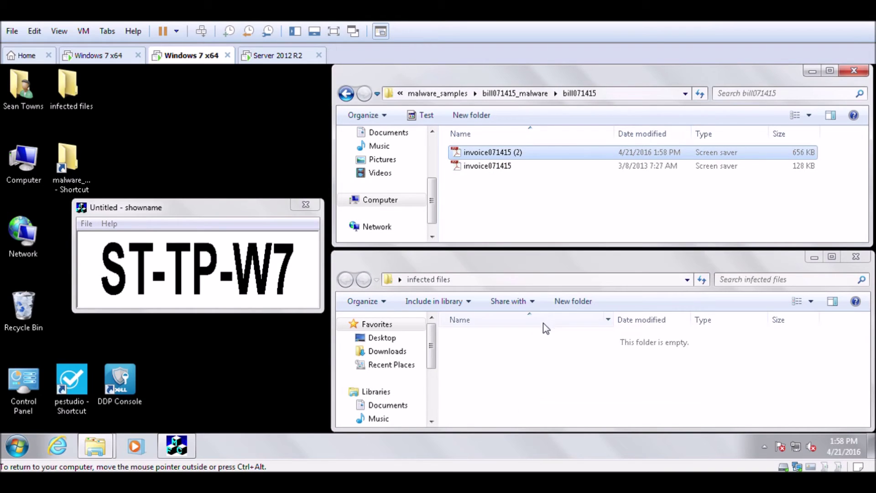
left_click(516, 365)
right_click(513, 361)
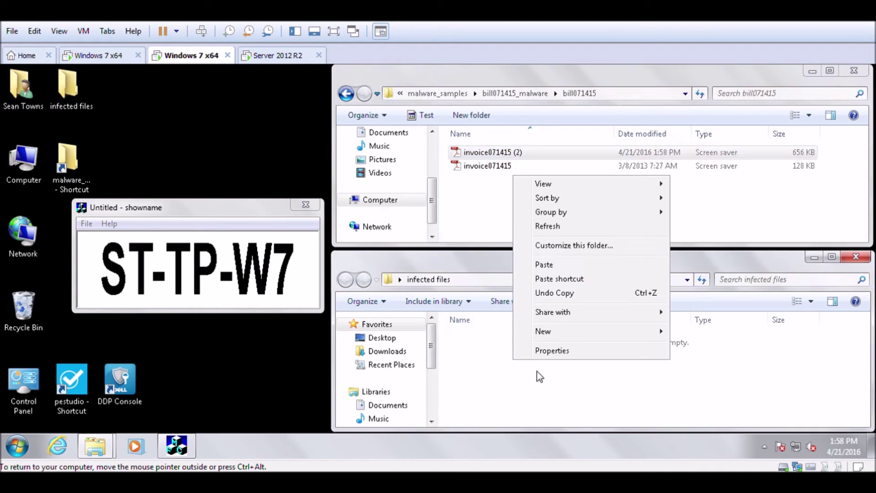
left_click(545, 265)
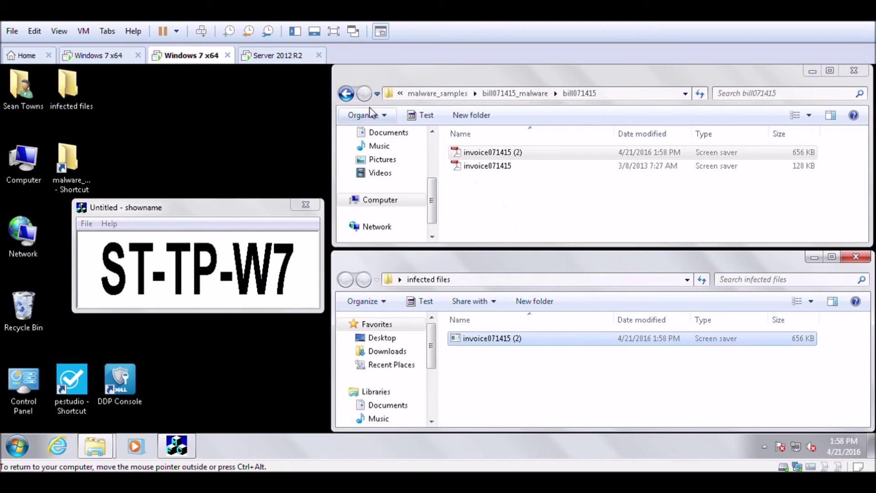
On the ST-ATP-W7 virtual machine, copy invoice071415 (2) from the bill071415 folder into the infected files folder, and return to ST-TP-W7 to check its copy.
left_click(137, 61)
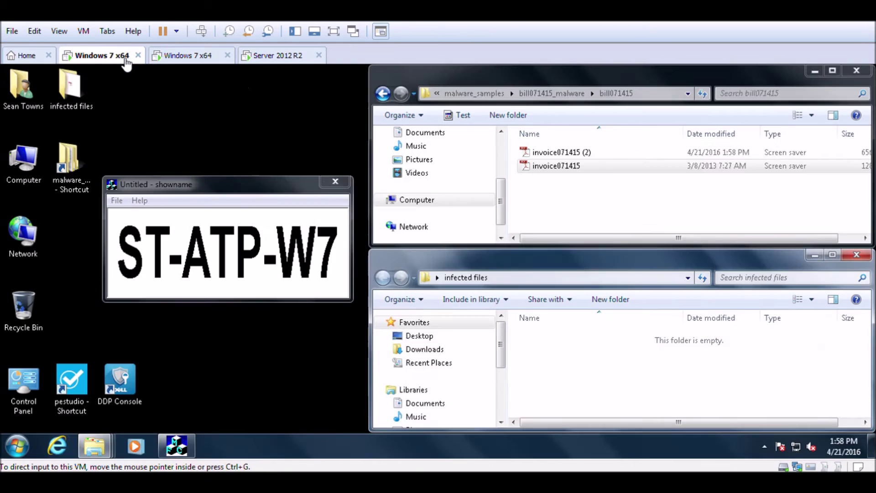
left_click(574, 156)
right_click(573, 155)
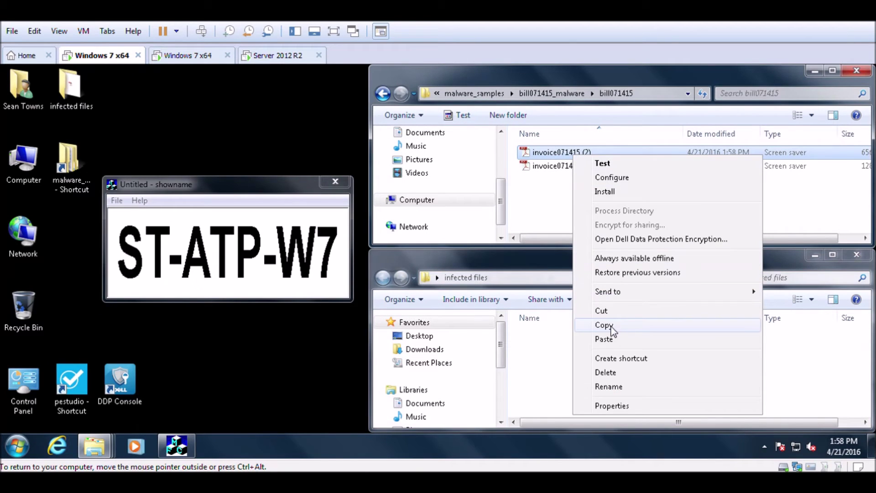
left_click(593, 328)
right_click(570, 348)
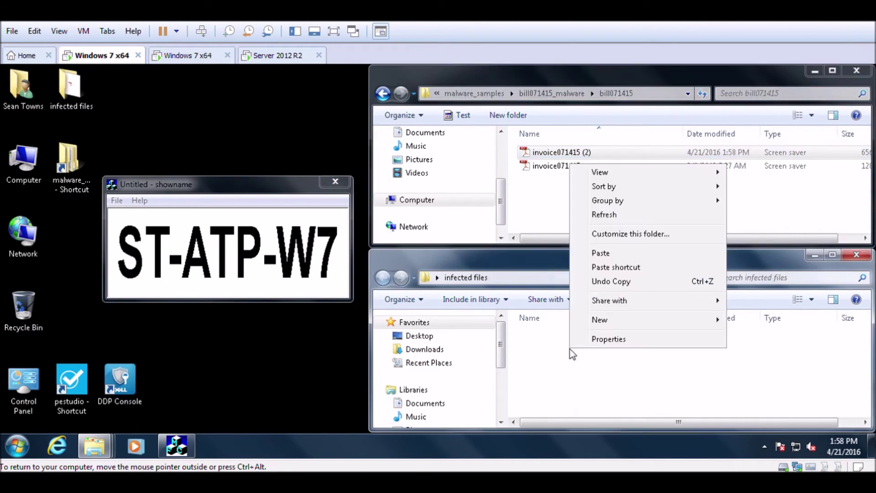
left_click(601, 253)
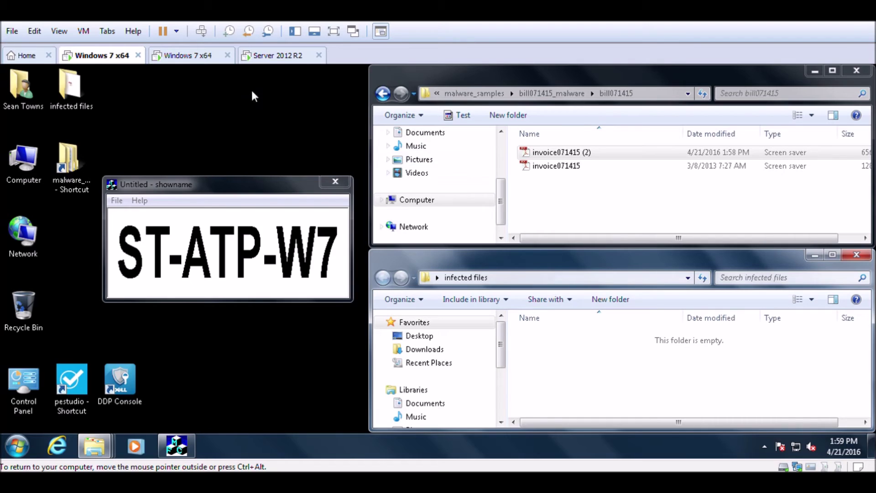
left_click(197, 57)
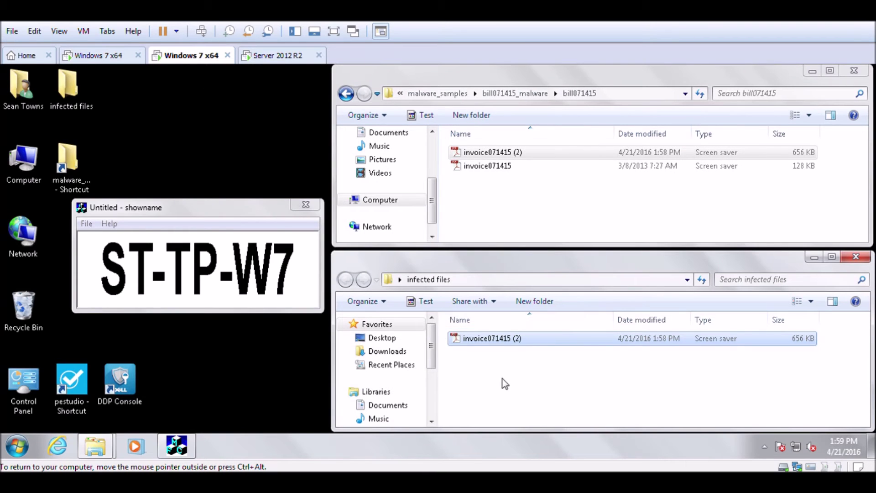
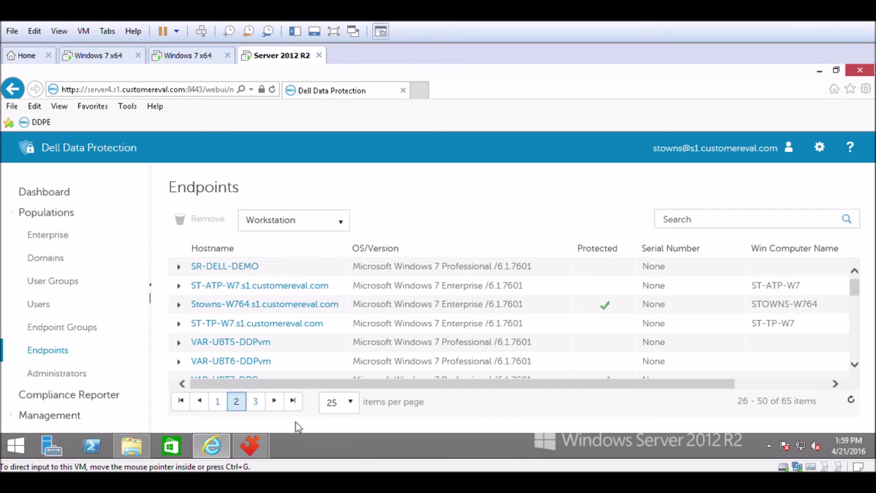
In the Dell Data Protection console on Server 2012 R2, open the ST-ATP-W7 endpoint's Advanced Events and examine its quarantined threats.
left_click(250, 294)
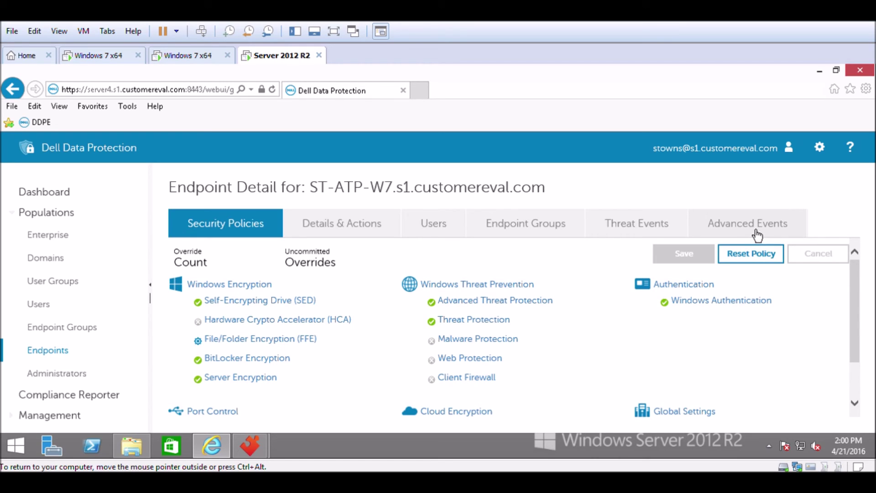
left_click(758, 234)
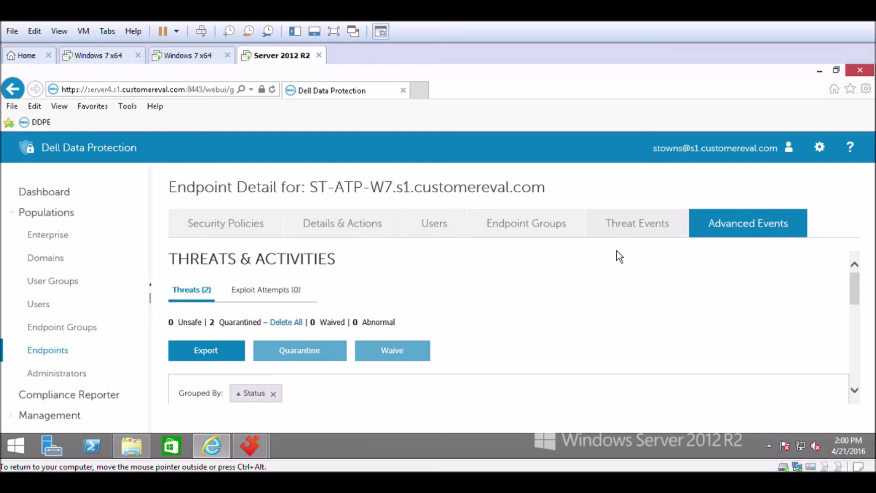
scroll(497, 380, "down", 3)
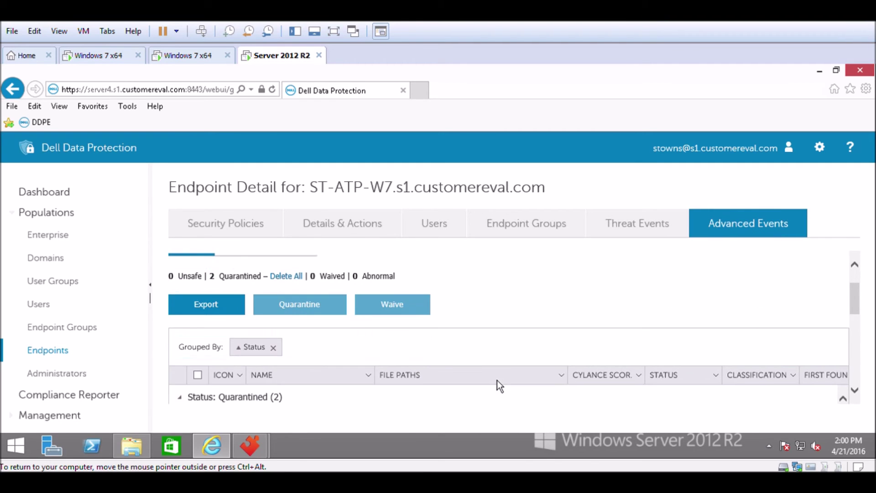
scroll(497, 381, "down", 1)
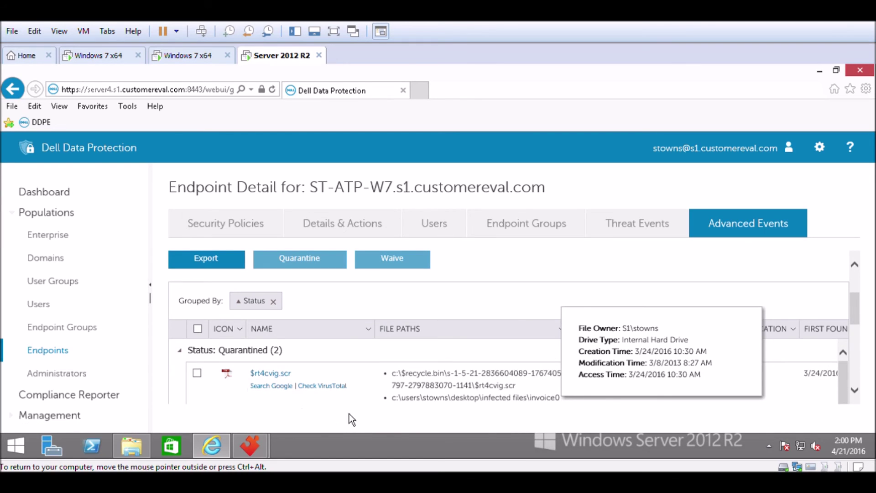
Check the quarantined $rt4cvig.scr file on VirusTotal and examine the detection results of the listed antivirus engines.
left_click(330, 387)
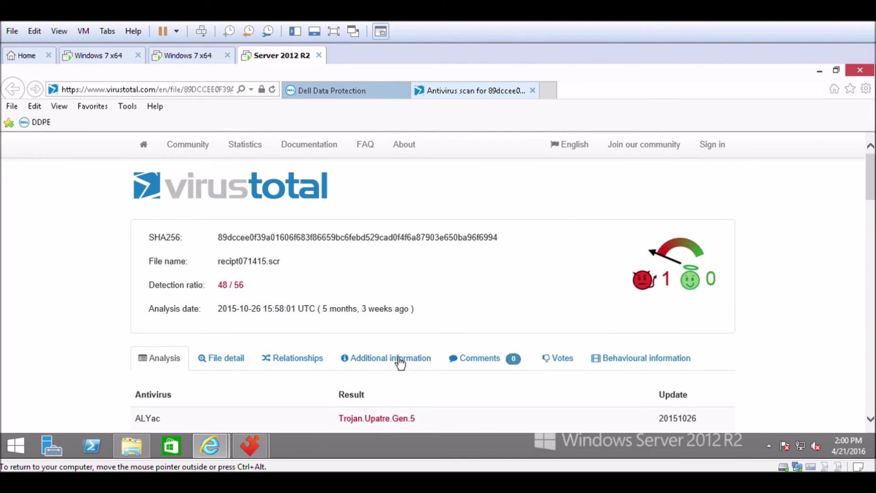
scroll(397, 358, "down", 3)
scroll(411, 380, "down", 2)
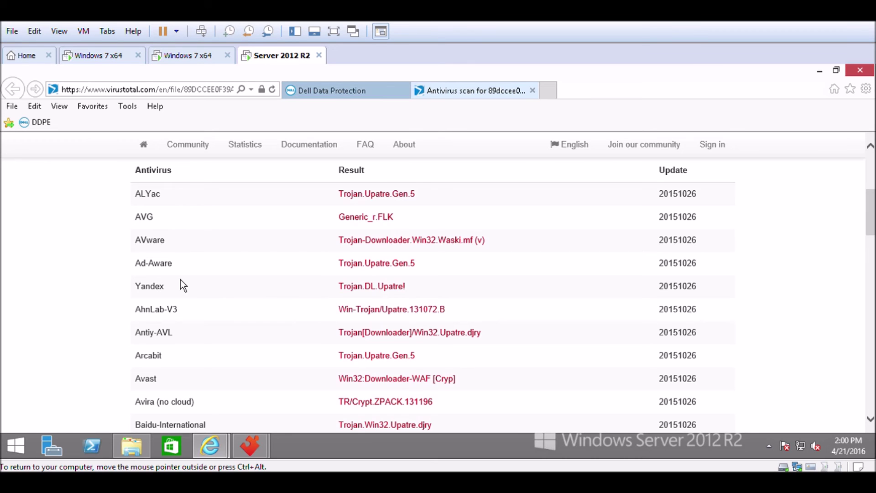
scroll(253, 402, "down", 10)
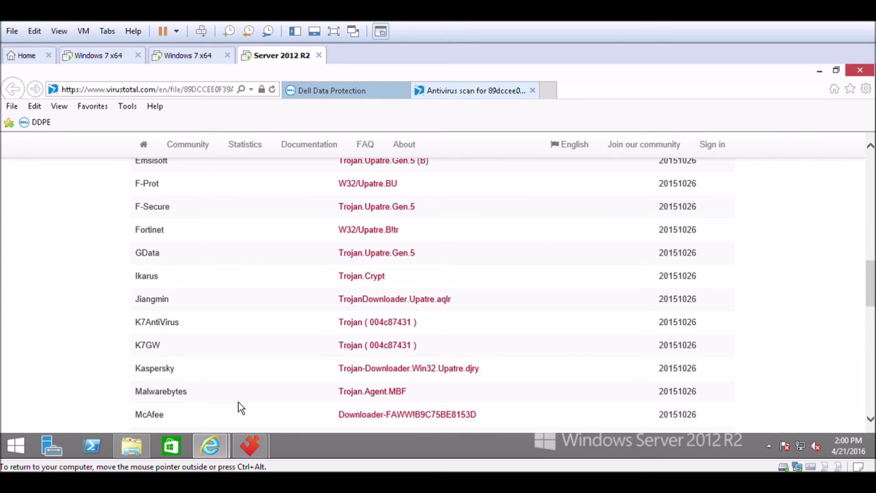
scroll(242, 405, "down", 4)
scroll(247, 411, "down", 1)
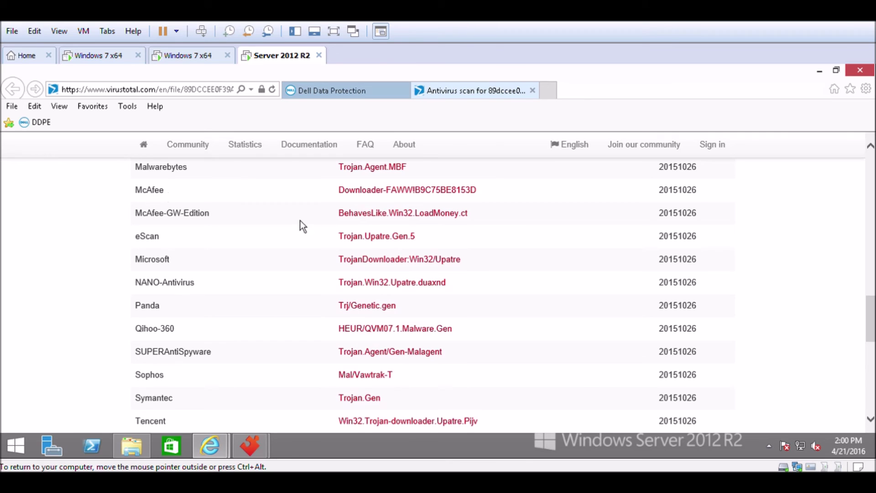
Return to the ST-ATP-W7 threat list in Dell Data Protection and check the quarantined invoice071415 (2).scr on VirusTotal.
left_click(381, 94)
scroll(388, 373, "down", 2)
scroll(387, 374, "down", 2)
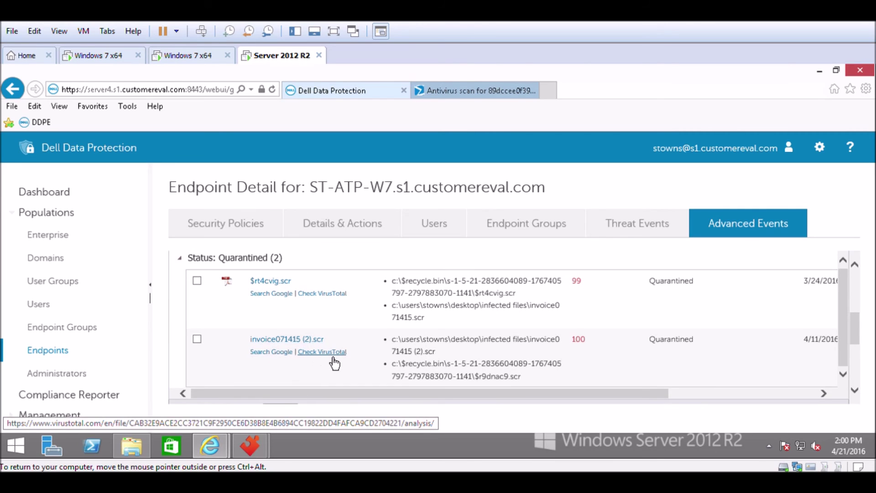
left_click(334, 357)
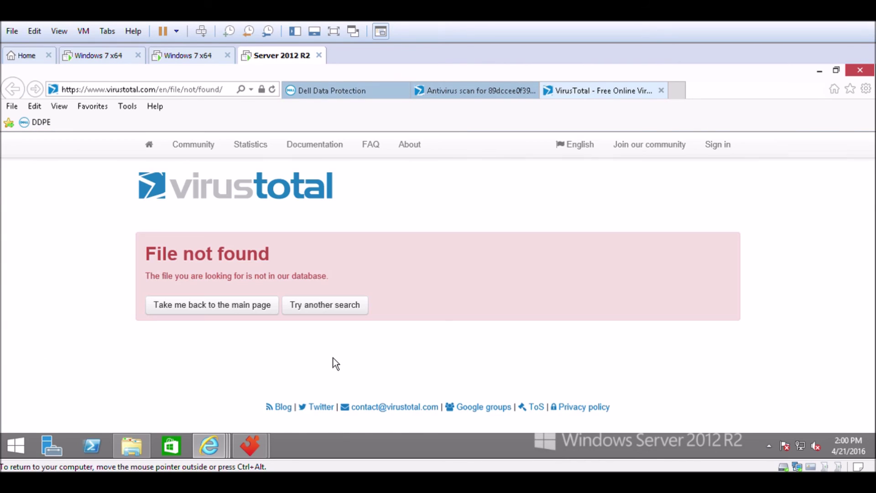